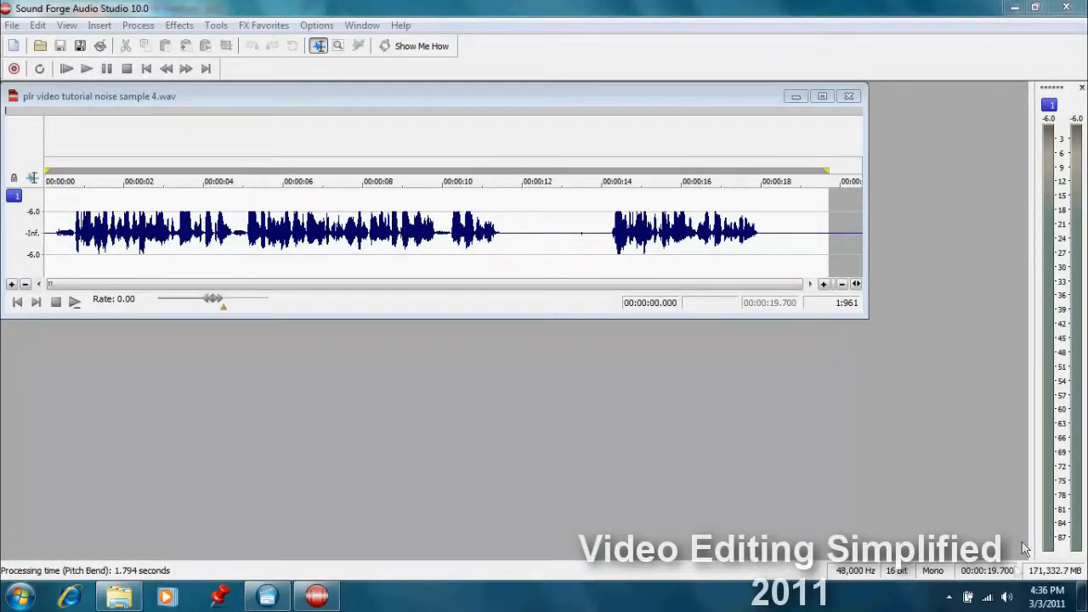
- Switch to Vegas Movie Studio and add the video file "plr video tutorial noise sample 4" at the start of the timeline's Text track
left_click(267, 597)
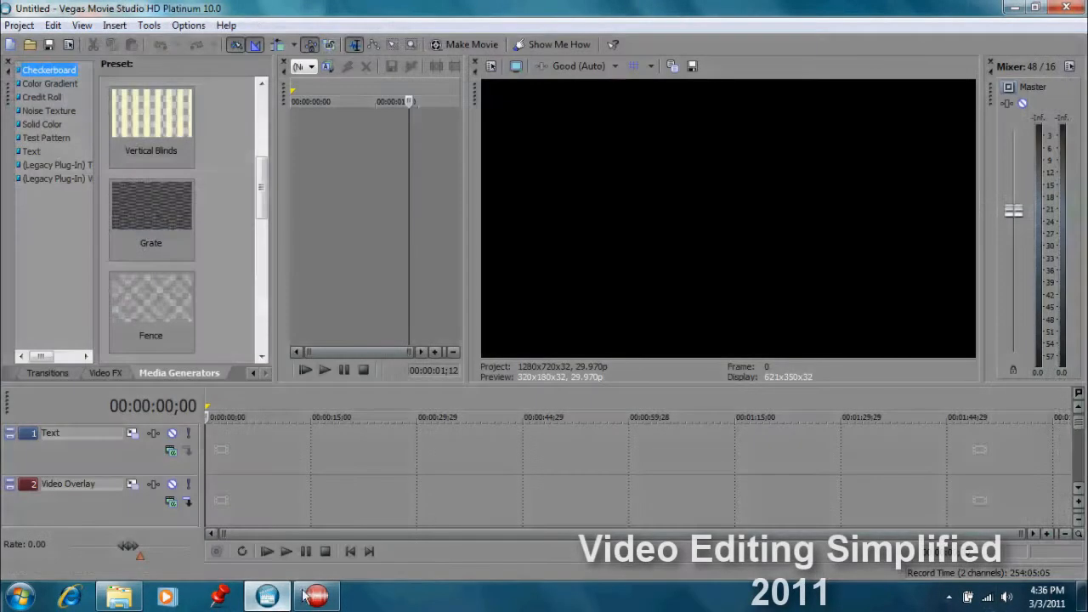
left_click(117, 599)
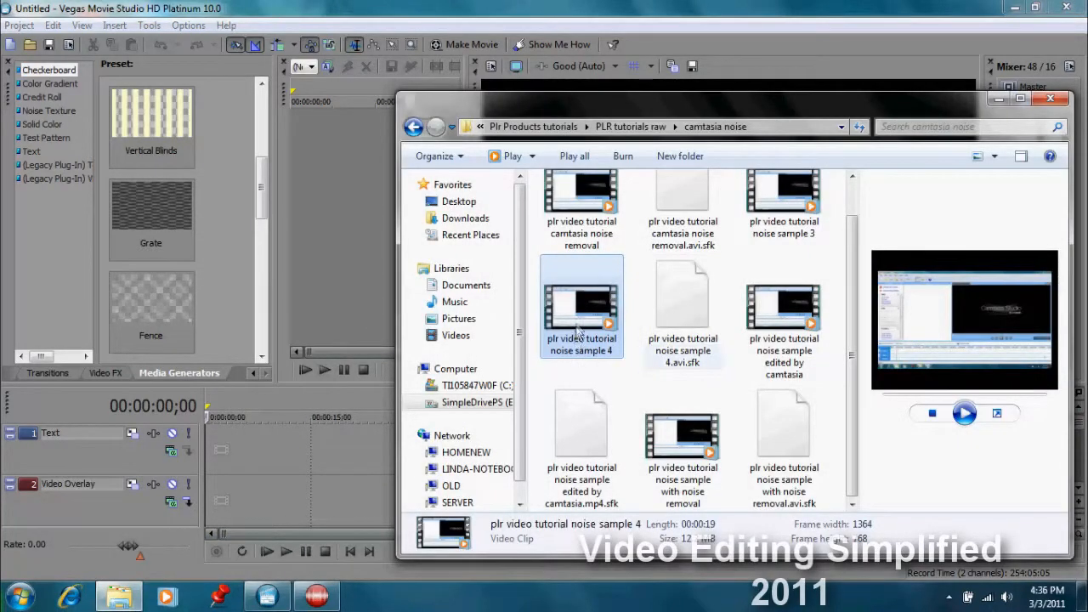
left_click_drag(576, 325, 360, 485)
left_click(253, 461)
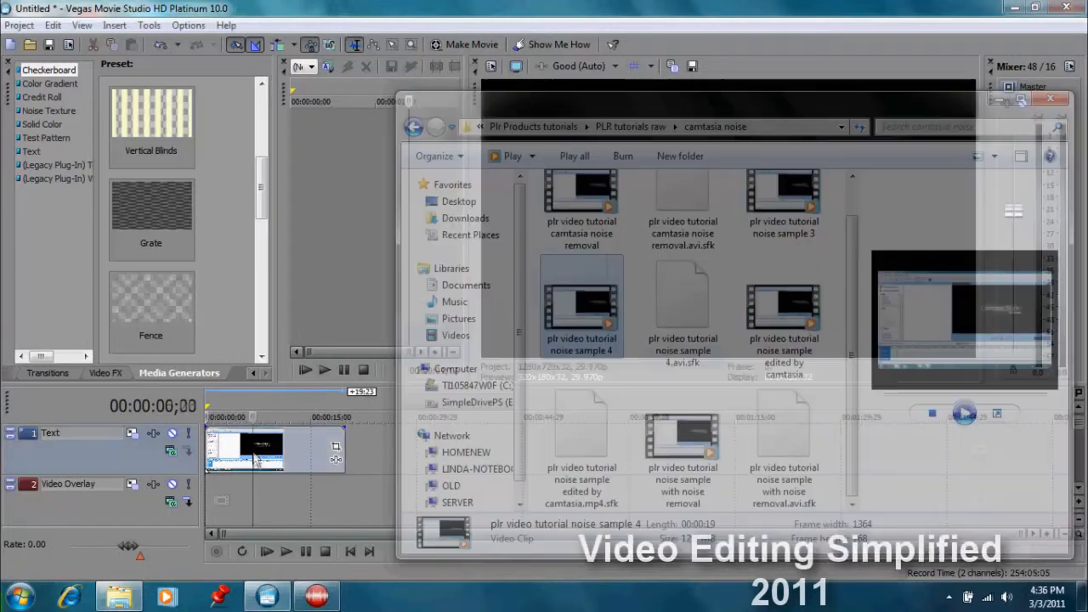
- Play the Voice track's audio from about 00:00:05;02 and pause after a few seconds
scroll(1077, 500, "down", 2)
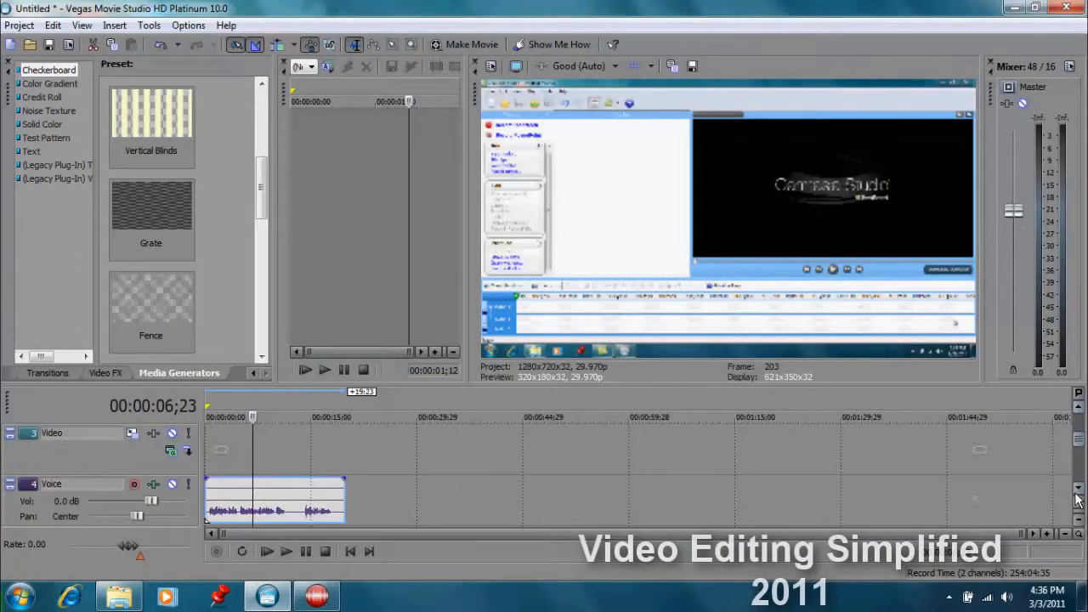
scroll(1077, 500, "down", 1)
left_click(238, 439)
scroll(306, 463, "up", 4)
scroll(332, 468, "up", 2)
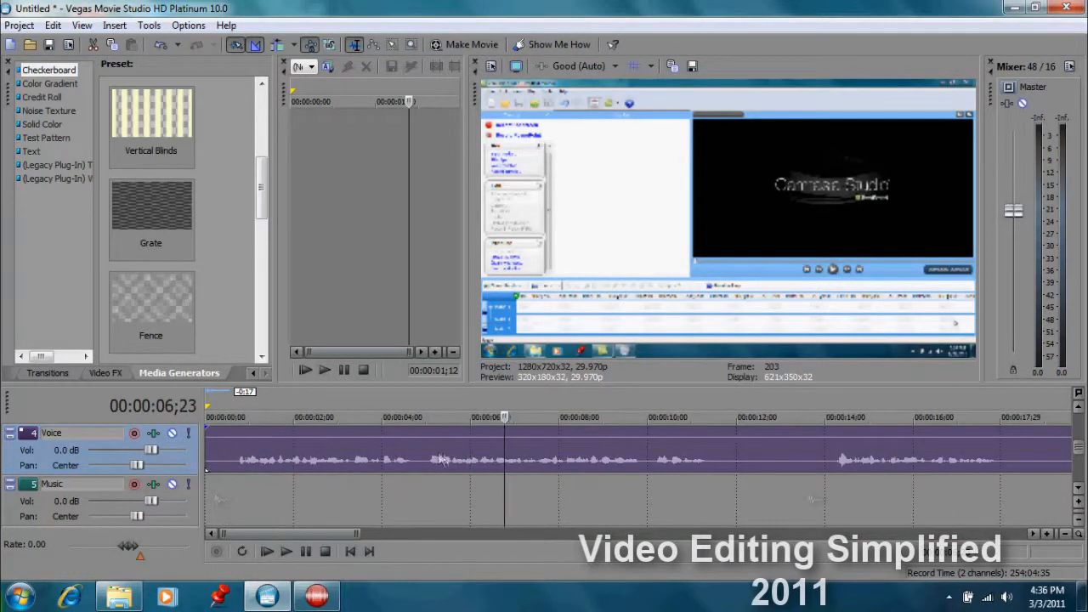
left_click(426, 464)
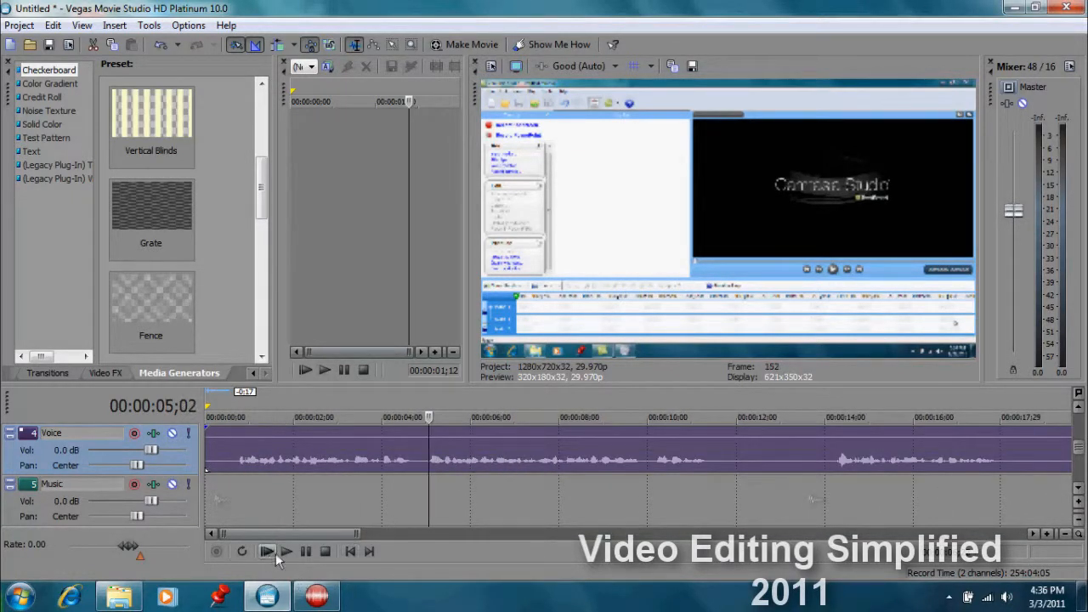
left_click(287, 551)
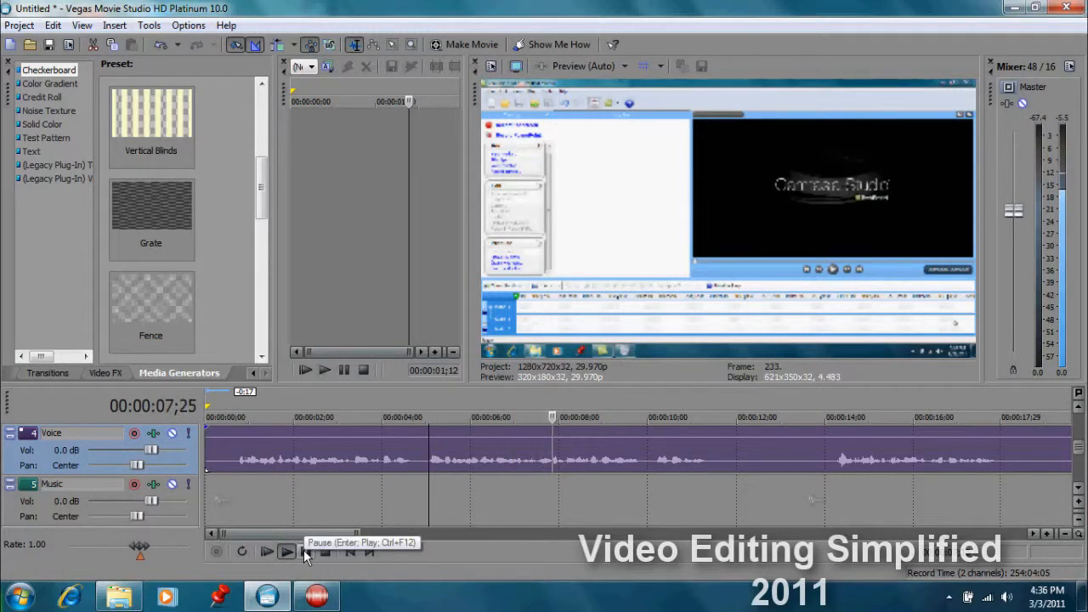
left_click(303, 549)
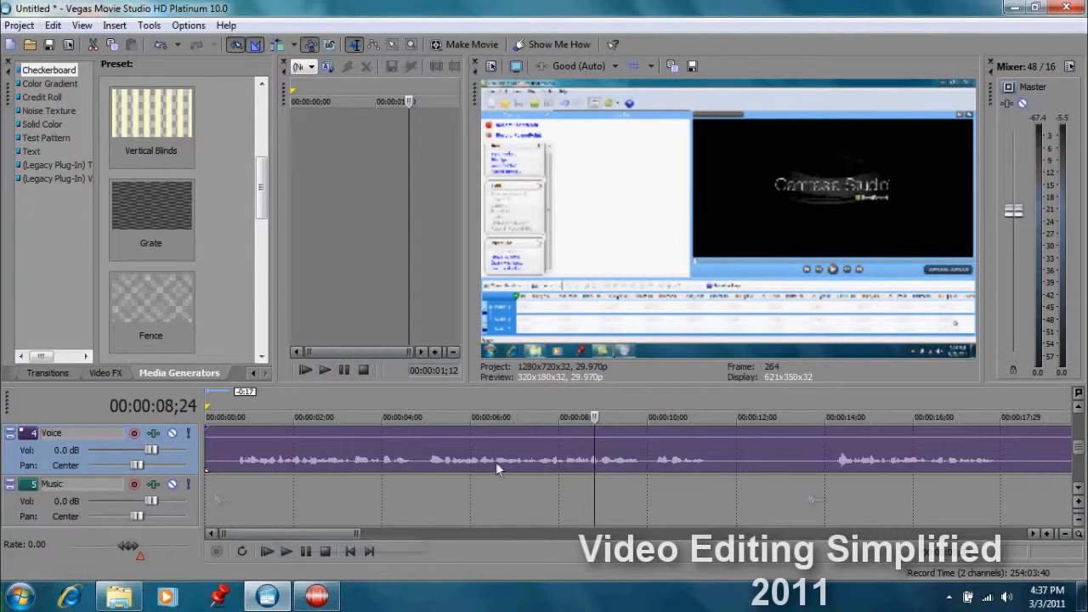
- Replay the Voice track from about 00:00:06;05 to find the start of the part being removed
left_click(496, 463)
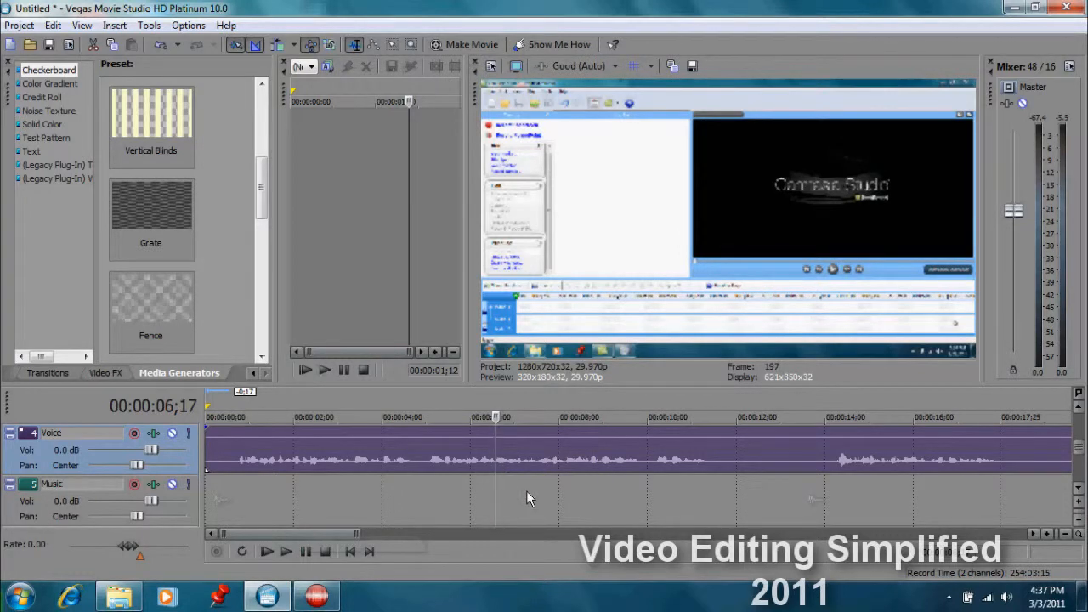
left_click(474, 459)
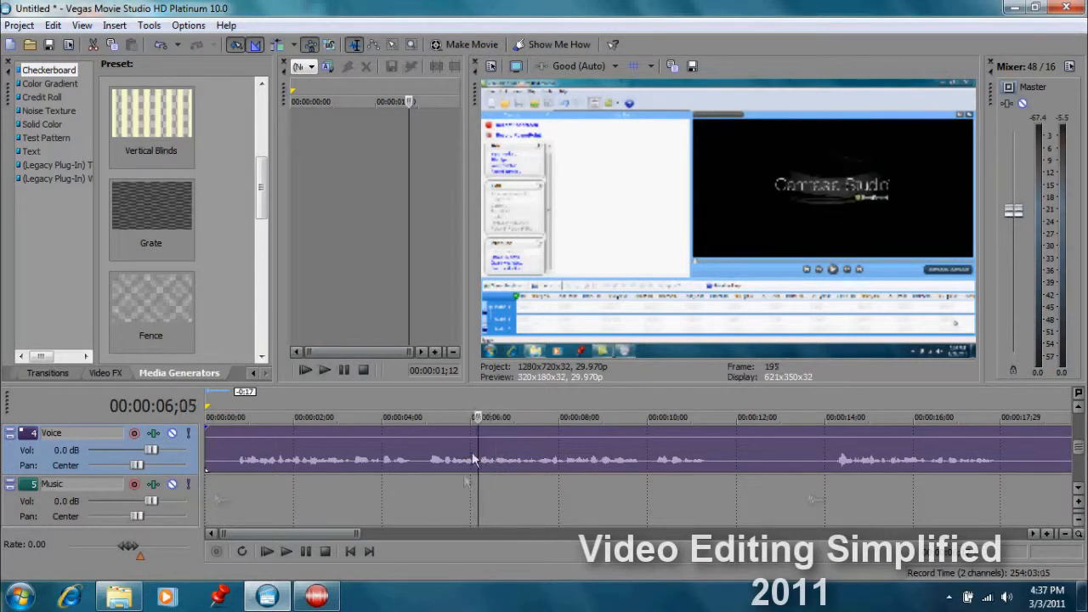
left_click(286, 550)
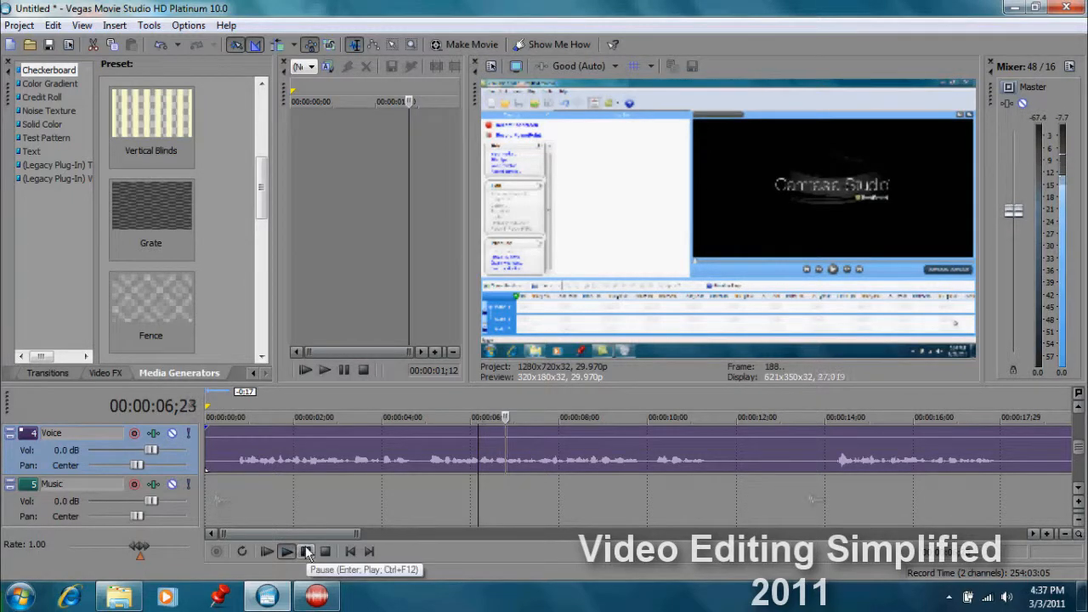
left_click(305, 551)
- Split the voice clip at 00:00:06;18 and again at 00:00:07;15
left_click(496, 460)
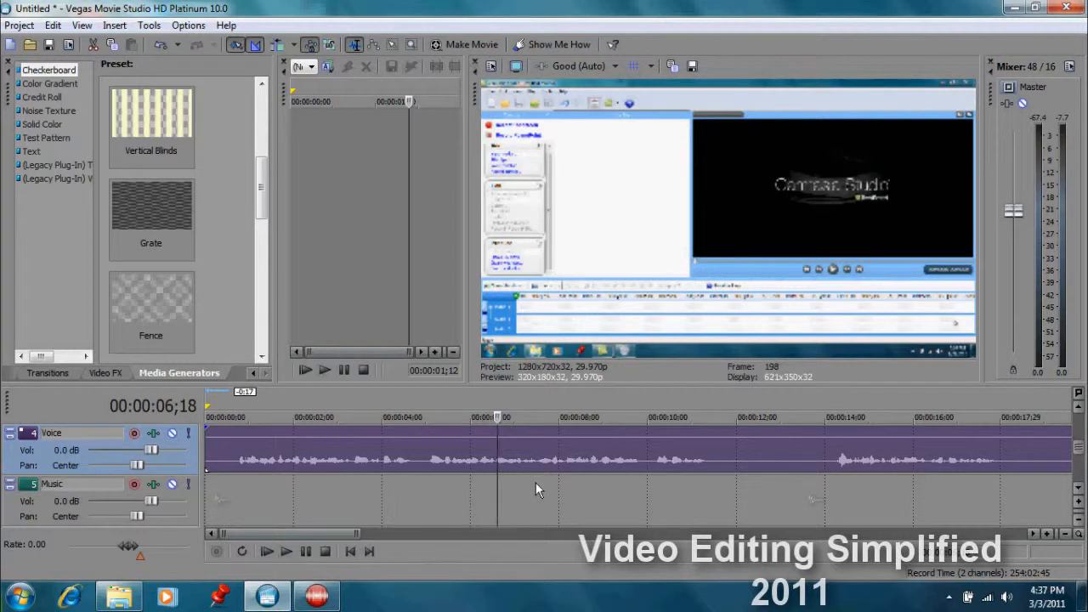
key("s")
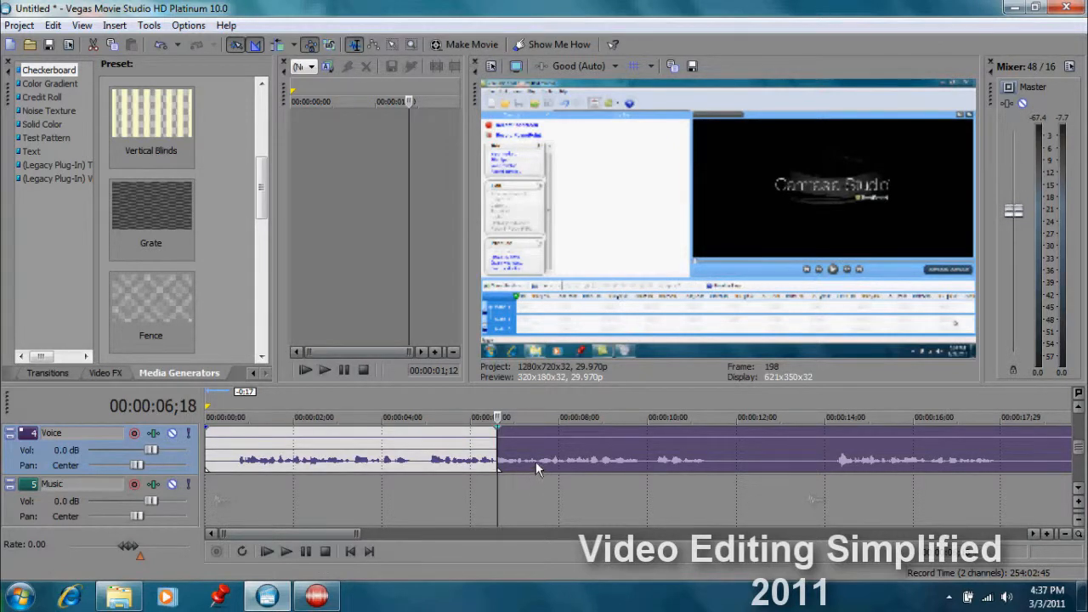
left_click(533, 463)
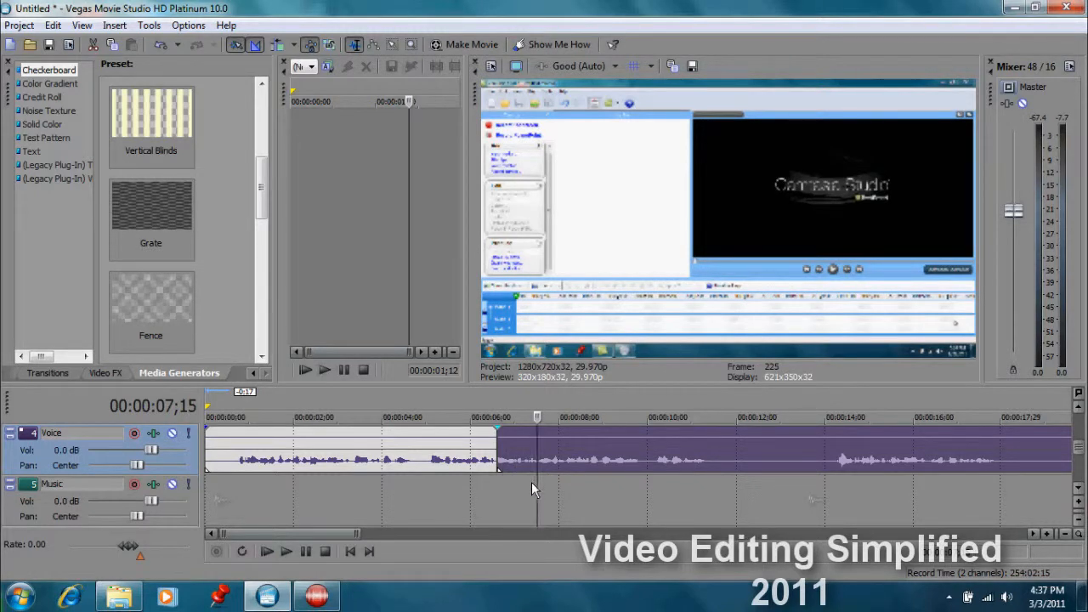
key("s")
- Delete the short voice segment between the two splits and move the remaining clip back to close the gap
left_click(518, 459)
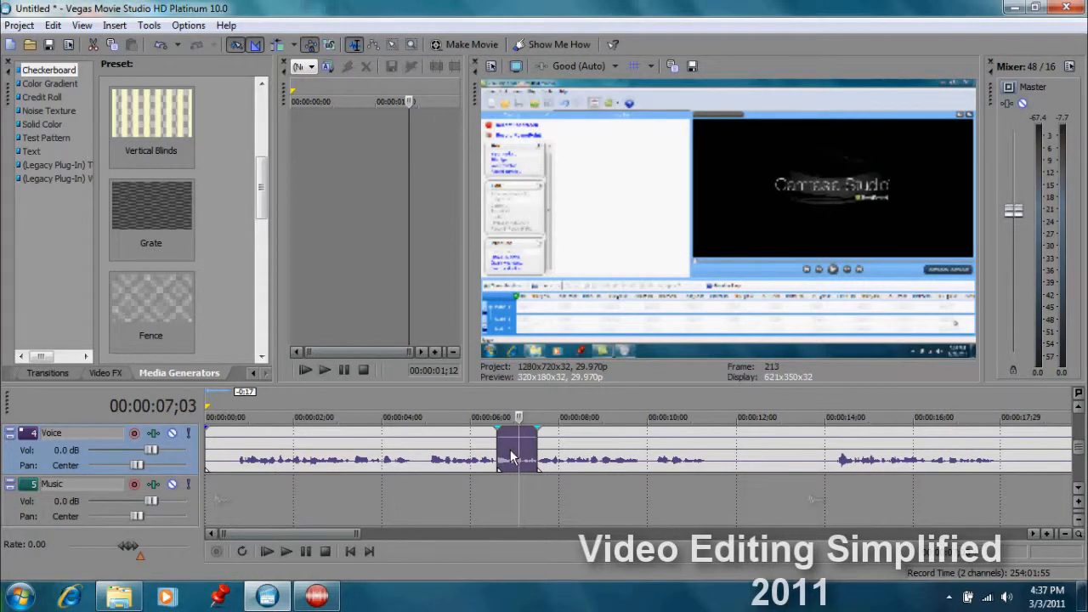
right_click(510, 456)
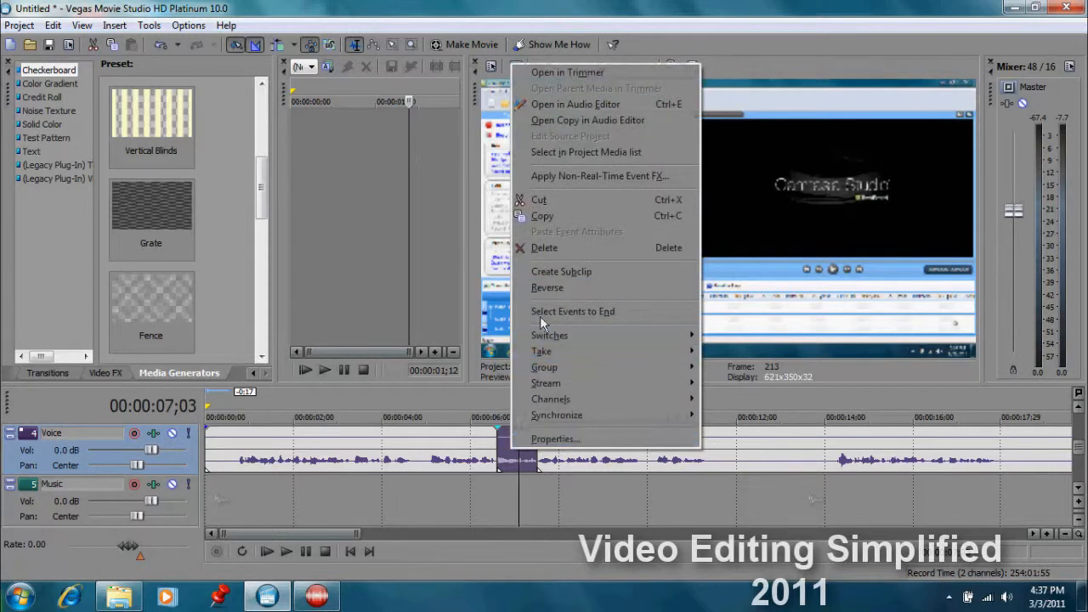
left_click(548, 248)
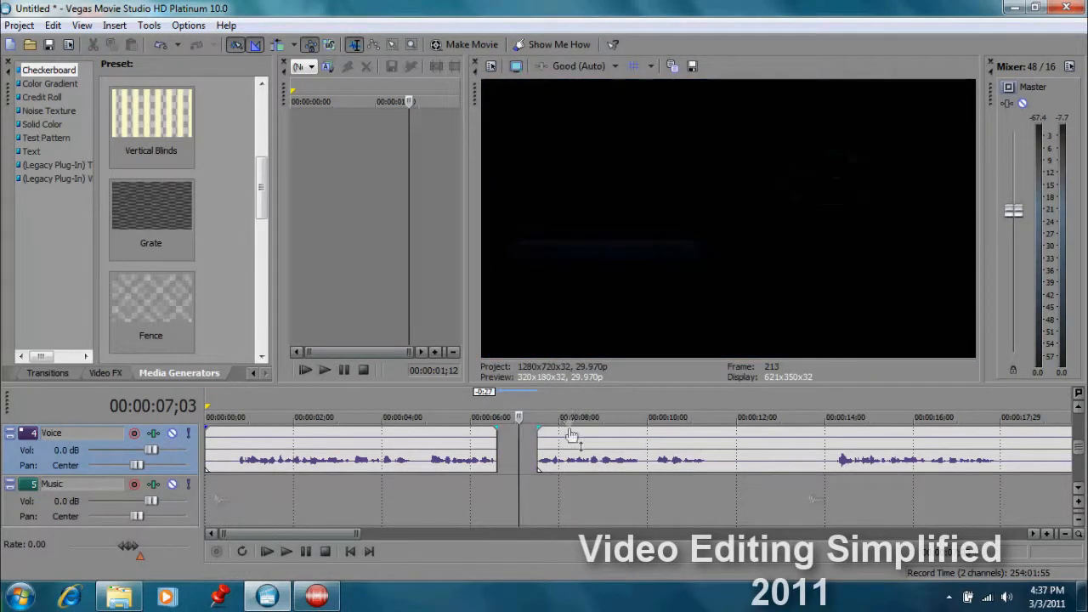
left_click_drag(574, 444, 481, 445)
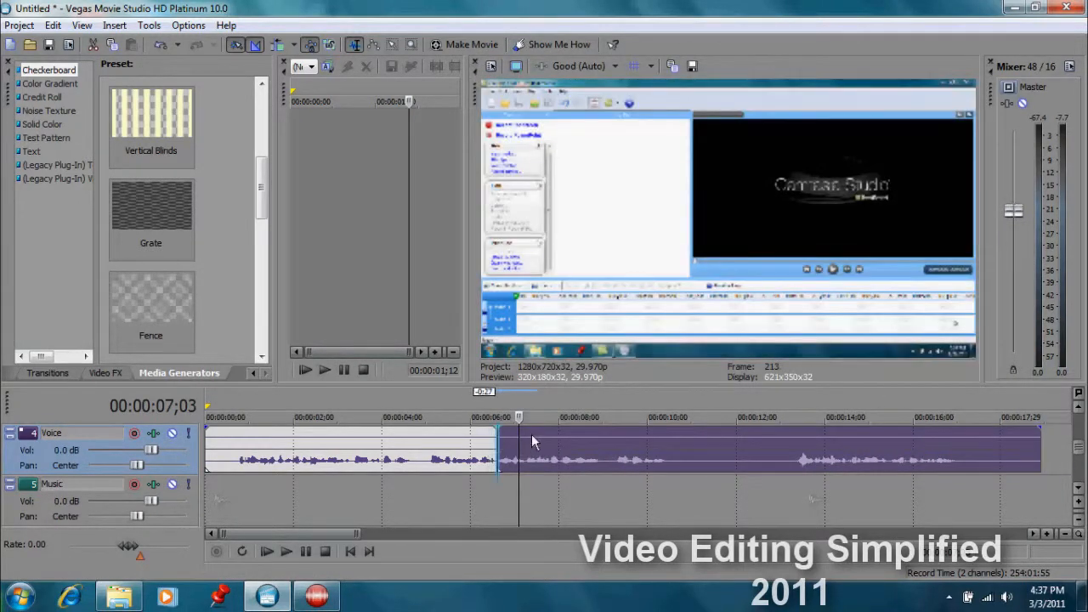
- Play the Voice track across the join from about 00:00:05;18, pausing shortly after it
left_click(453, 445)
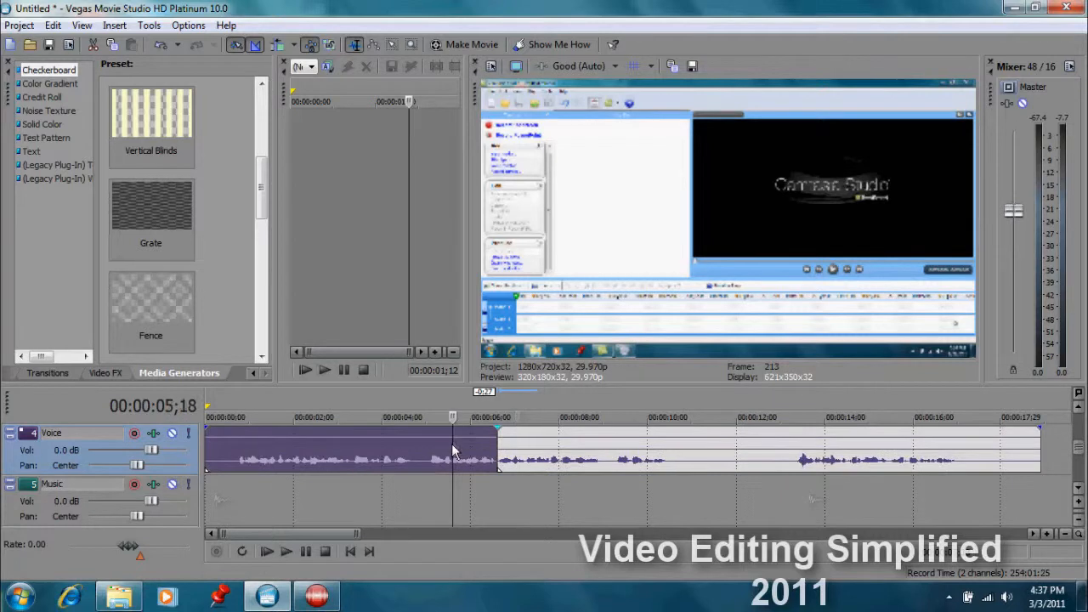
left_click(297, 551)
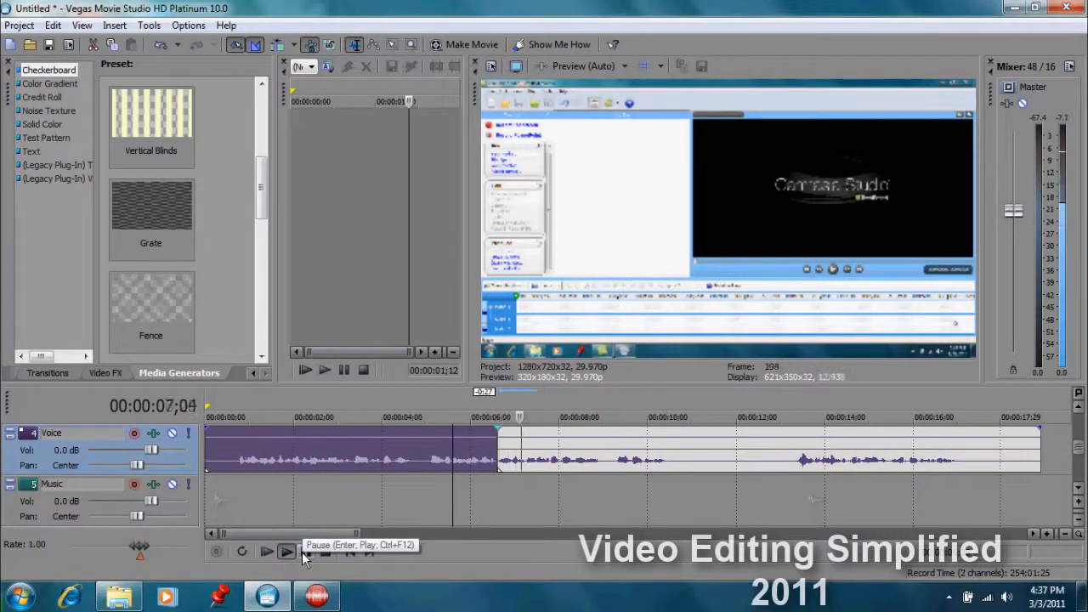
left_click(301, 552)
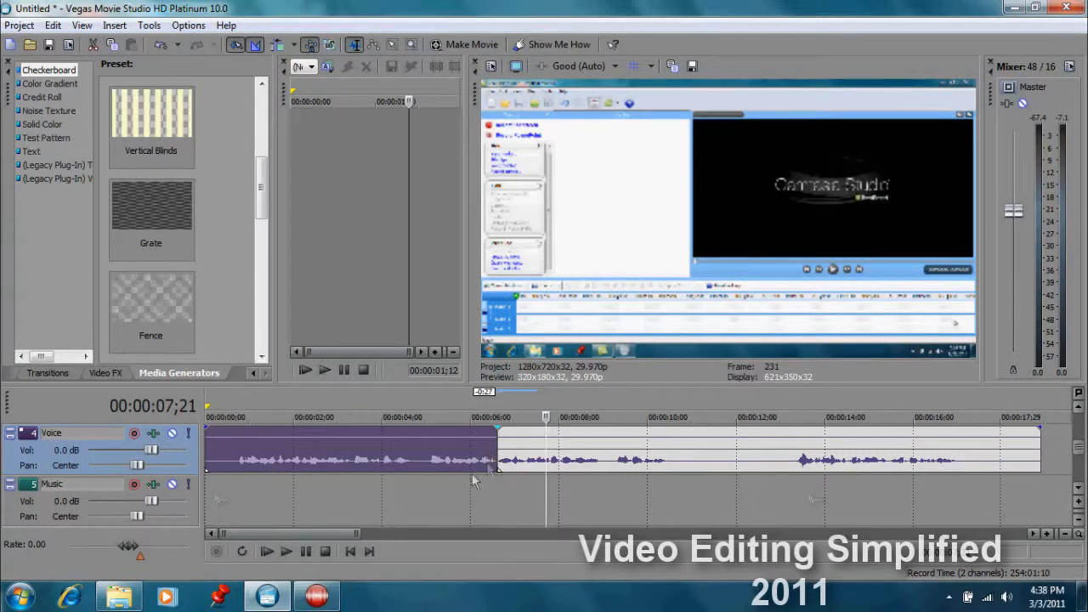
- Open the voice clip before the join in the external audio editor, Sound Forge
mouse_move(320, 599)
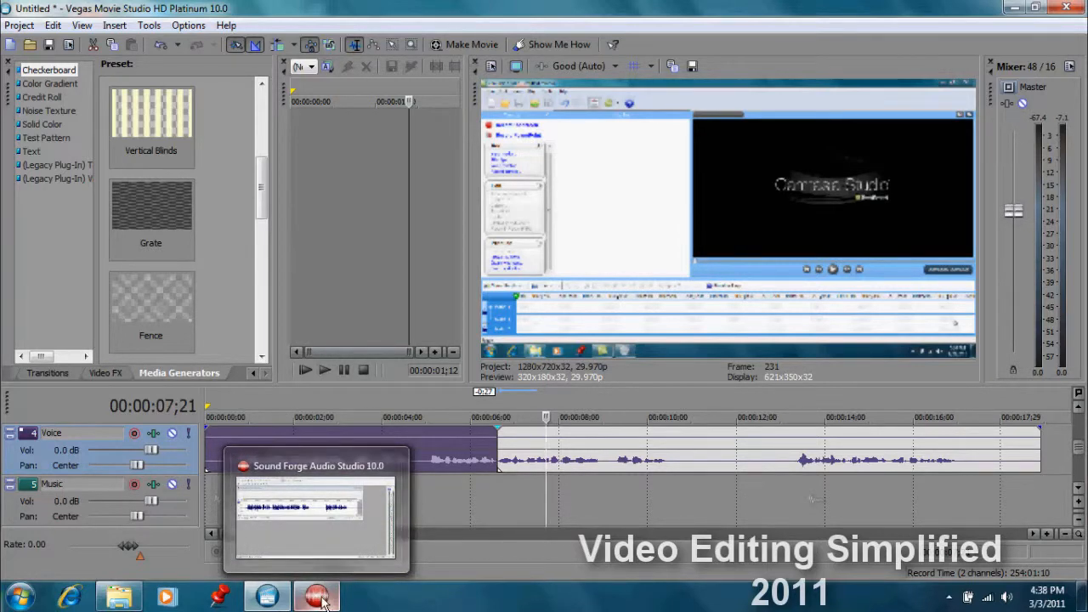
right_click(444, 441)
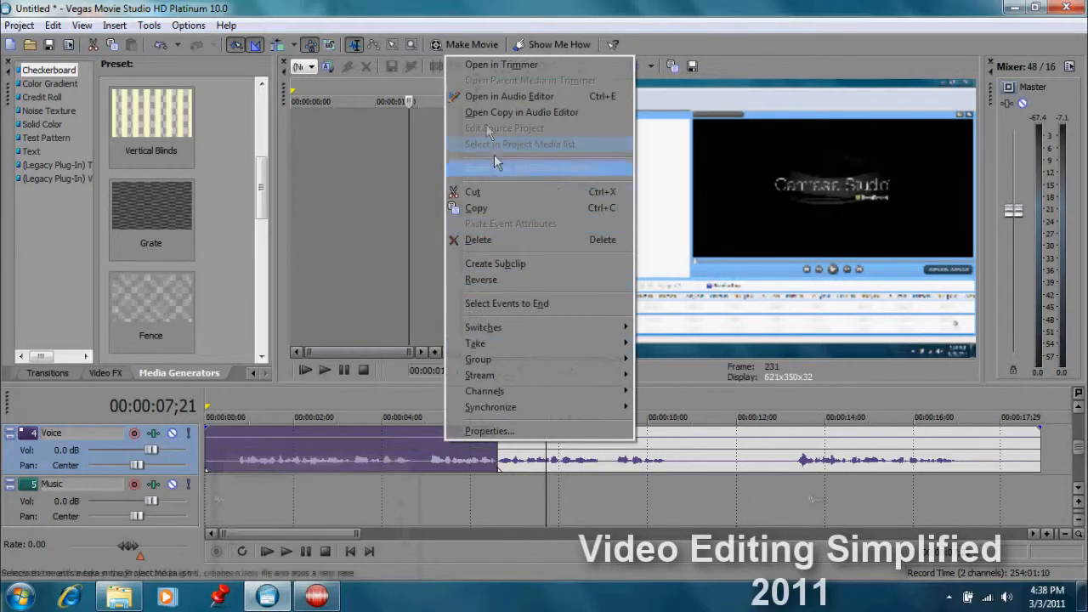
left_click(478, 99)
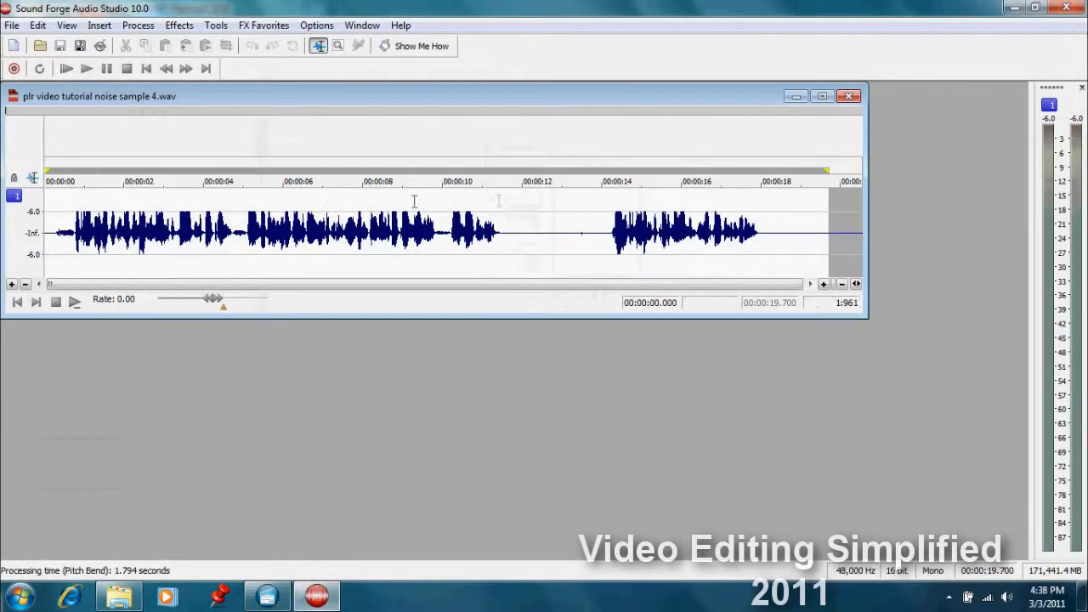
- Select the audio from 00:00:03.288 to 00:00:04.720, listen to the selection and cut it
left_click(244, 221)
scroll(340, 268, "up", 4)
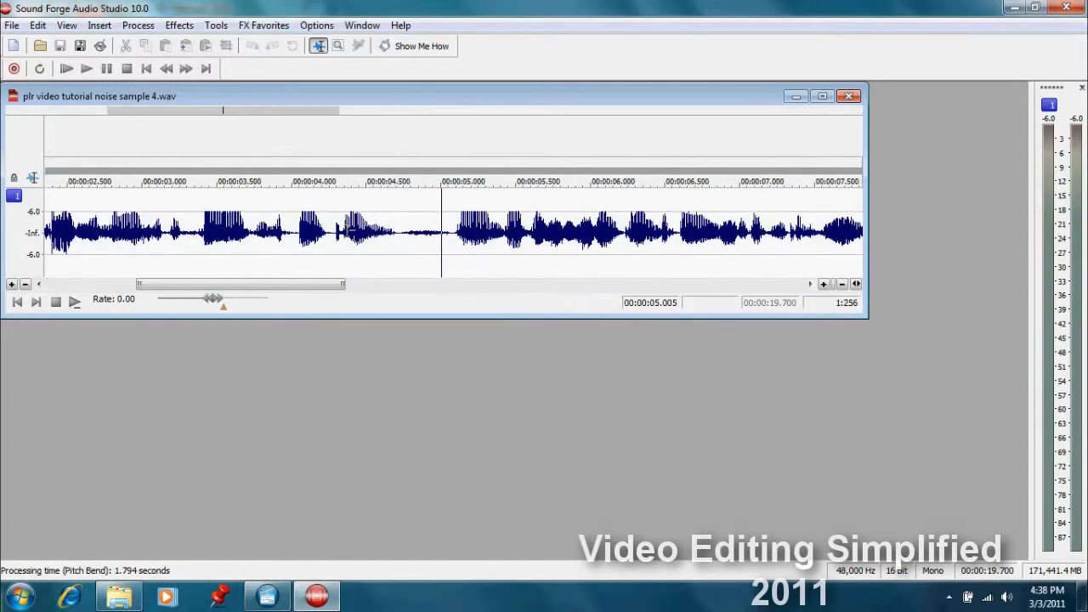
scroll(357, 255, "down", 4)
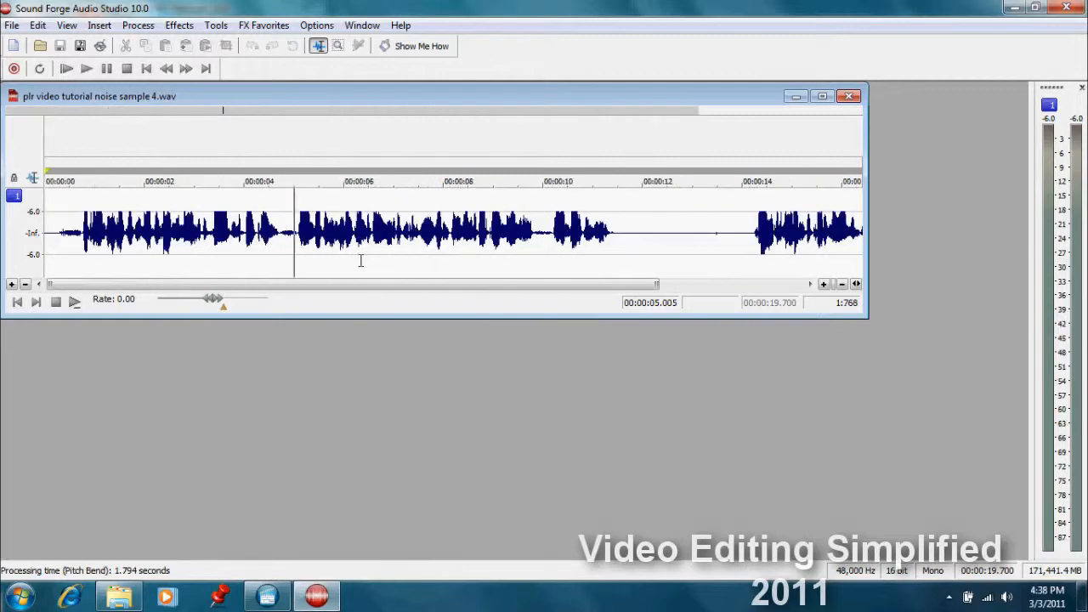
scroll(361, 258, "up", 5)
scroll(361, 257, "up", 2)
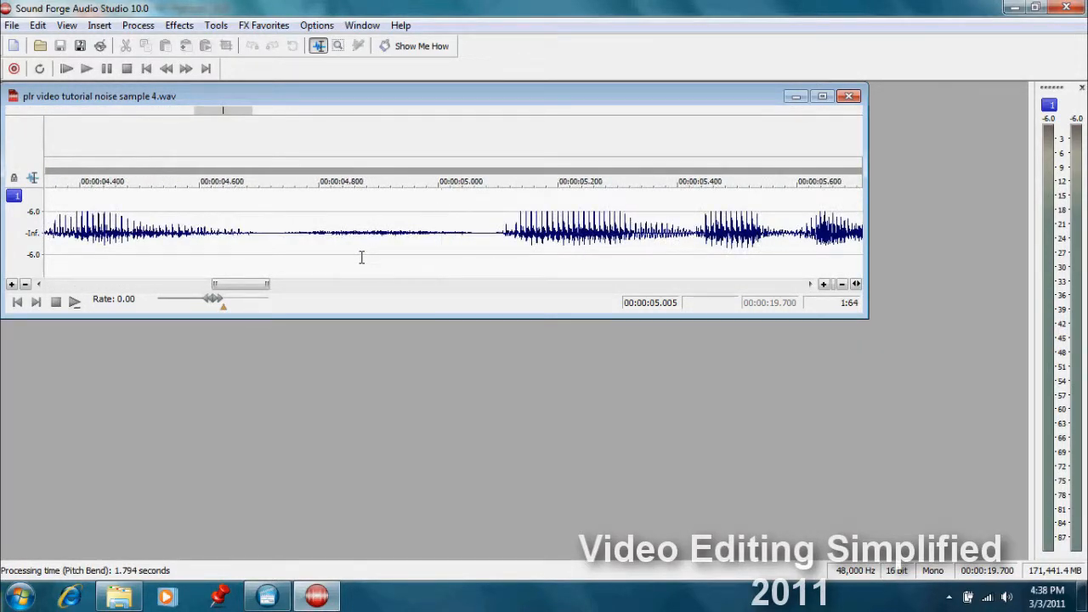
scroll(361, 257, "down", 1)
scroll(229, 226, "down", 3)
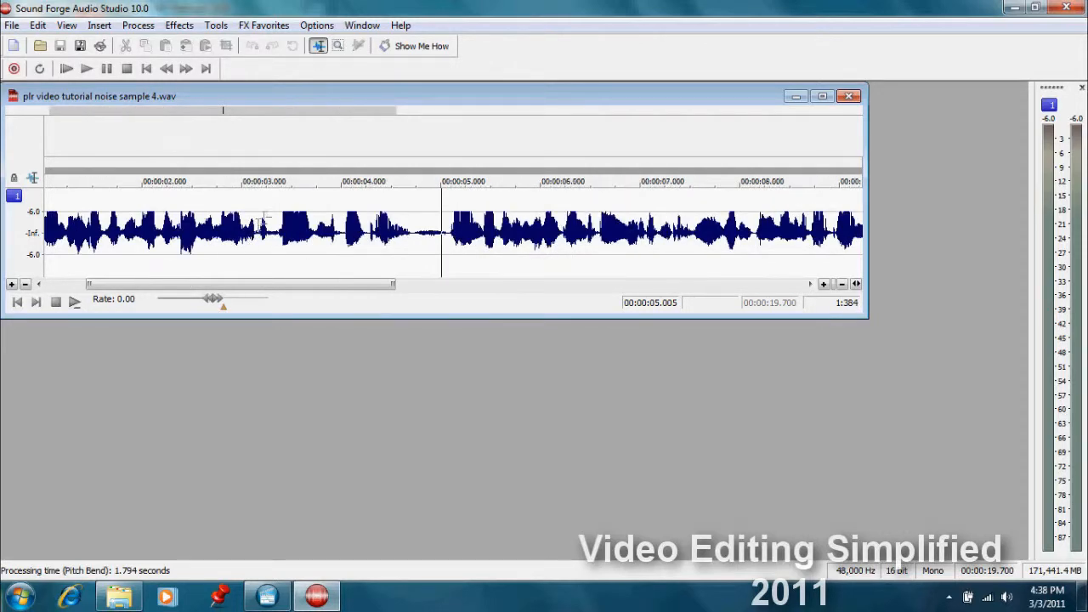
left_click(271, 223)
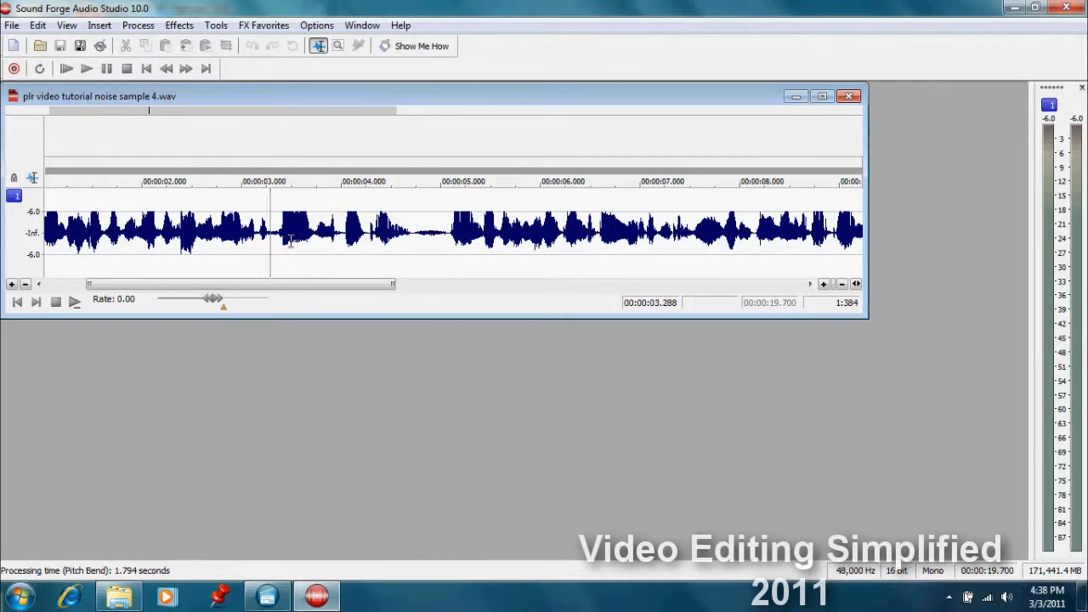
left_click_drag(271, 220, 413, 231)
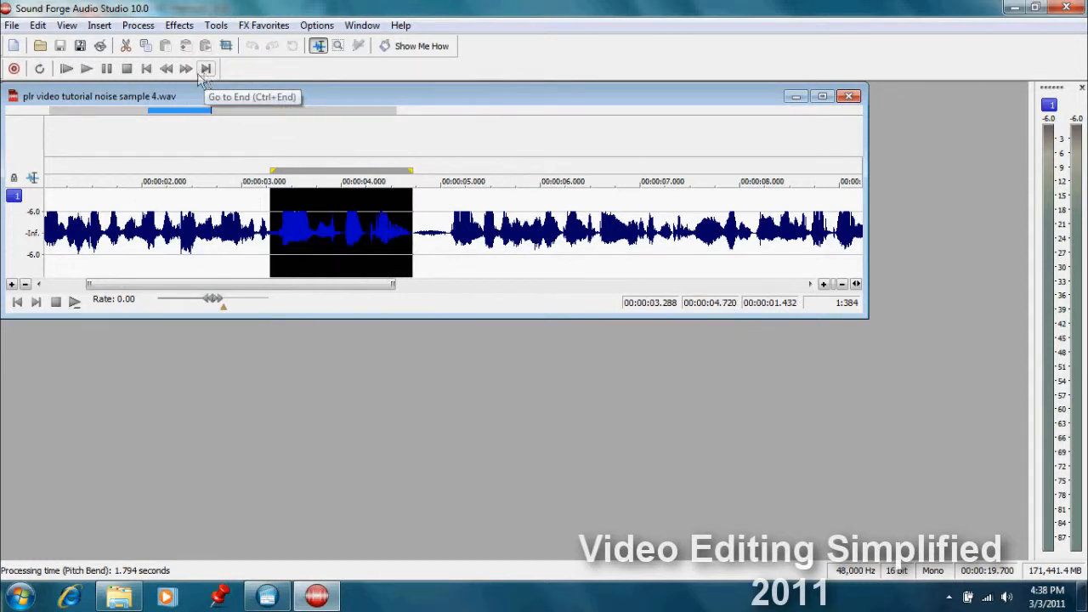
left_click(84, 71)
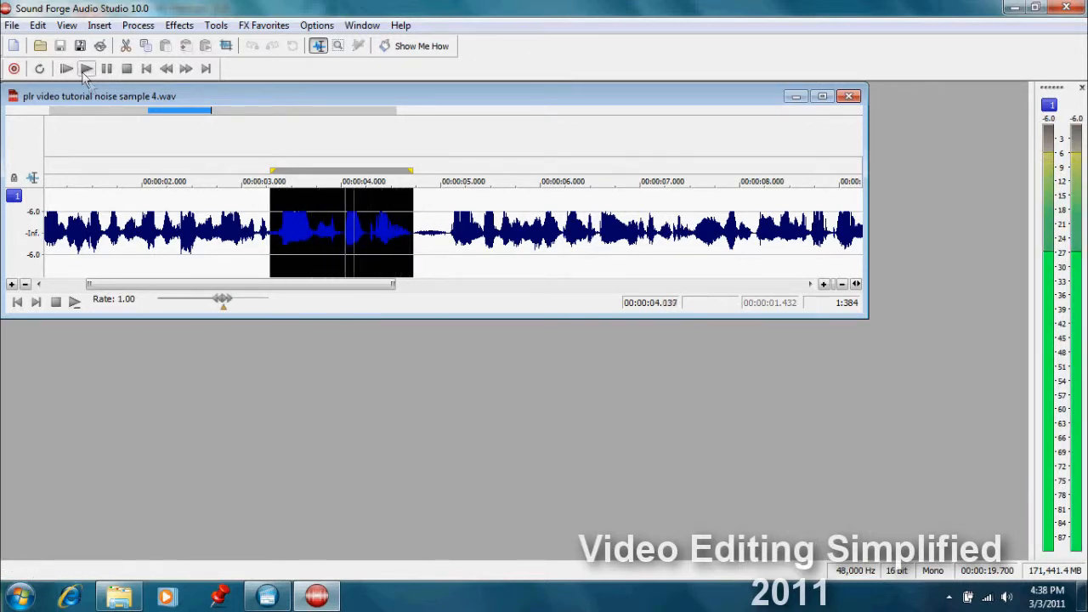
key("space")
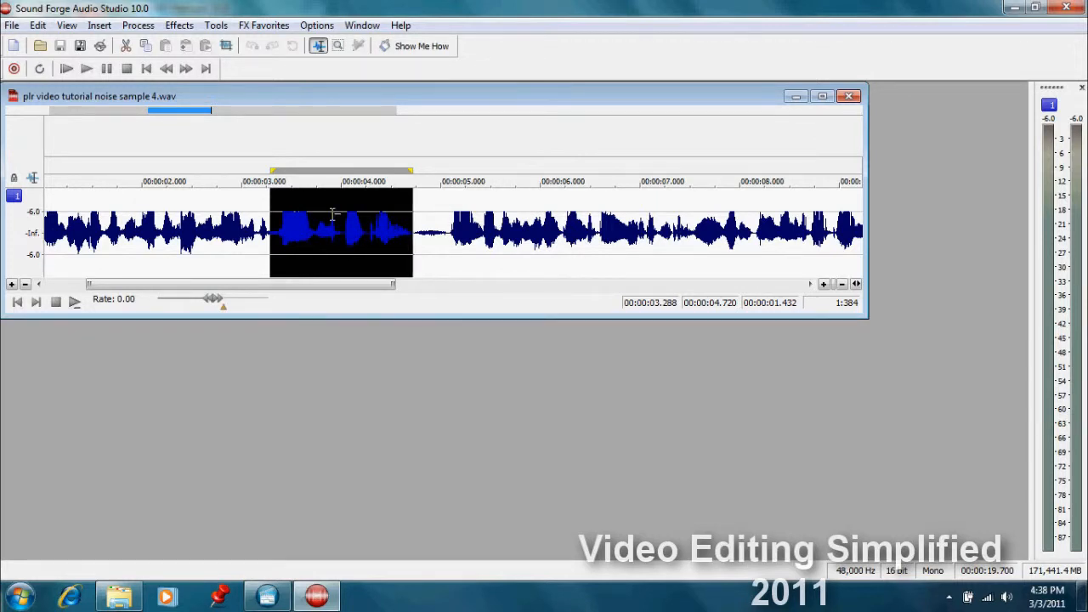
right_click(332, 214)
left_click(365, 266)
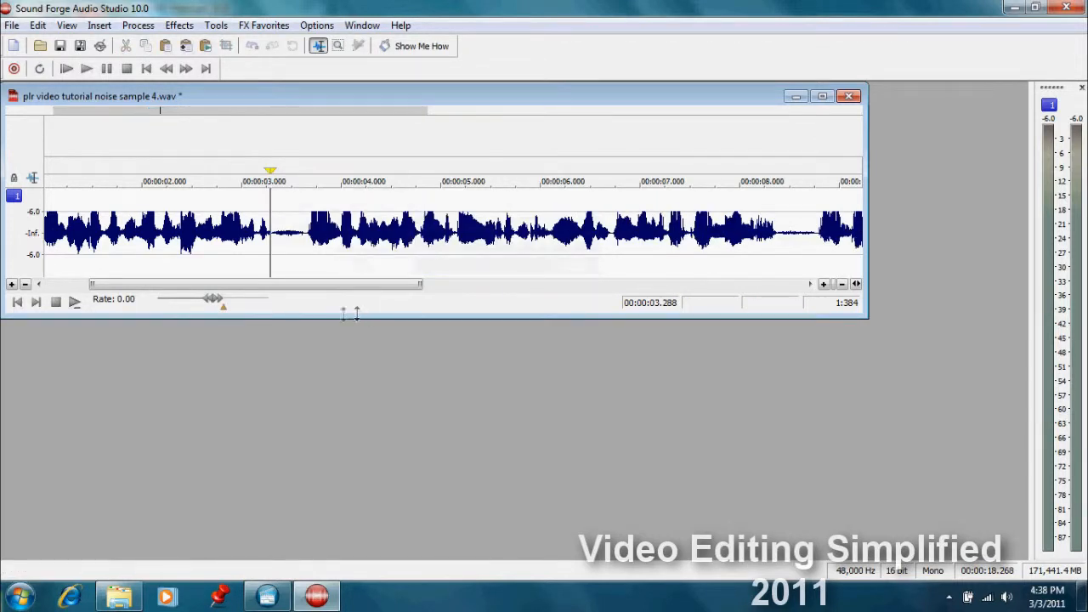
- Play the waveform across the cut point from 00:00:02.336 and pause after it
left_click(176, 204)
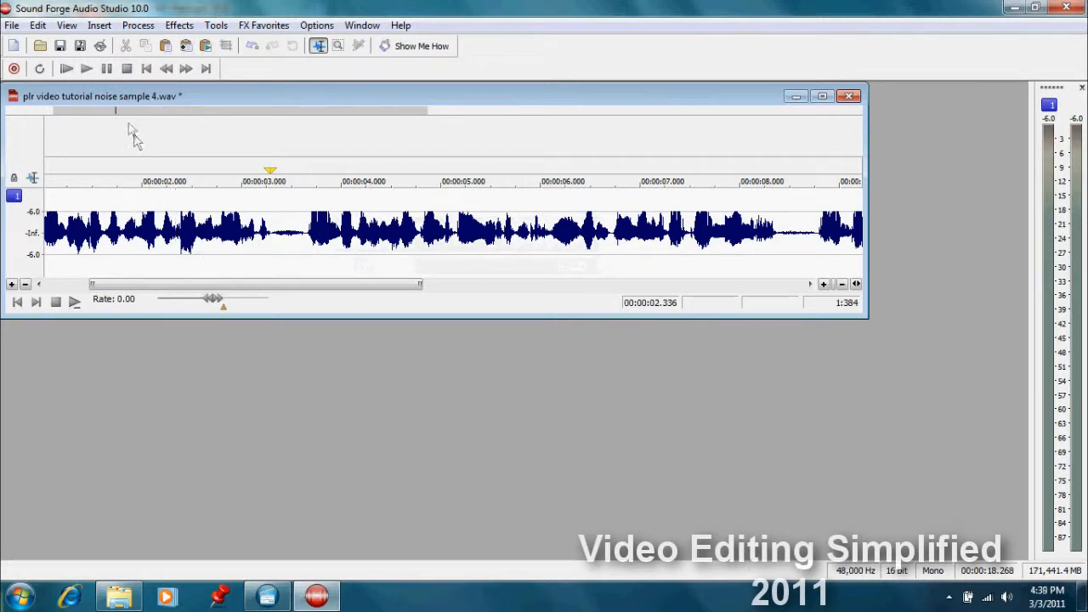
left_click(86, 68)
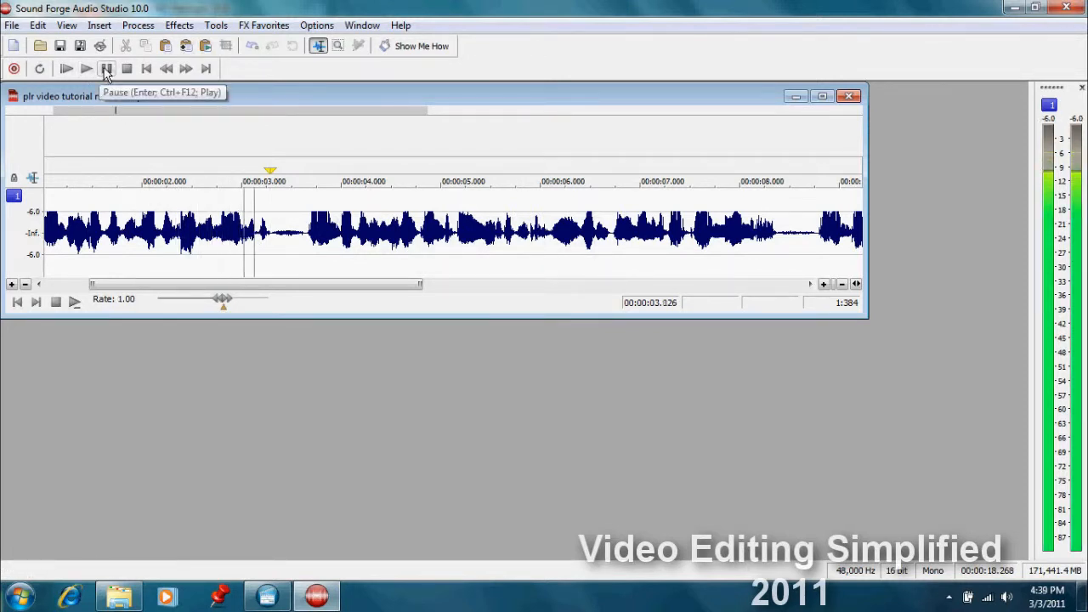
left_click(106, 69)
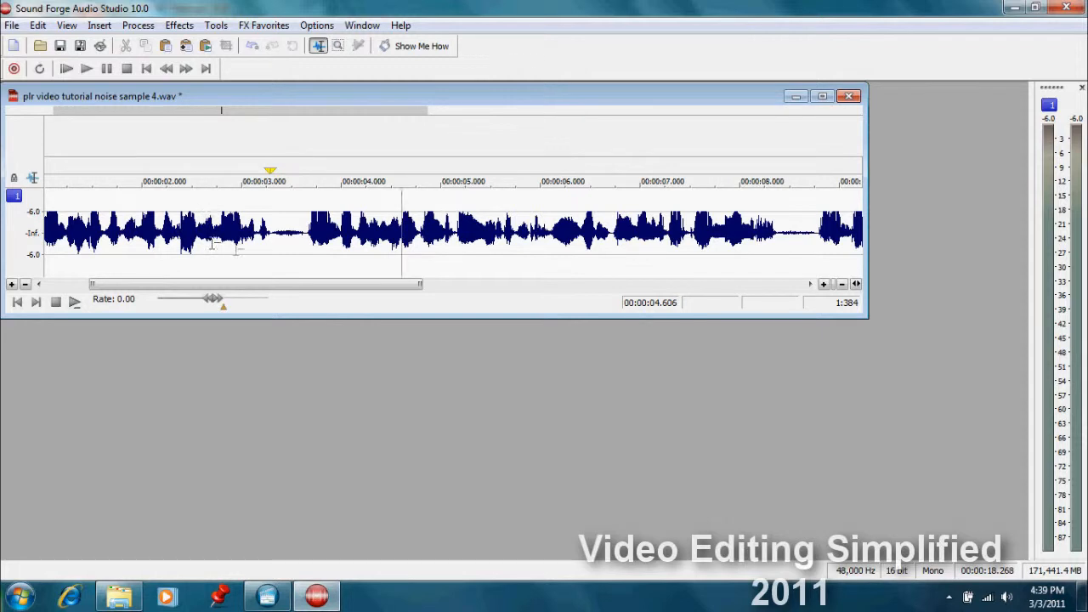
- Select the audio from 00:00:03.536 to 00:00:05.152 and copy it
left_click_drag(296, 214, 453, 243)
right_click(385, 241)
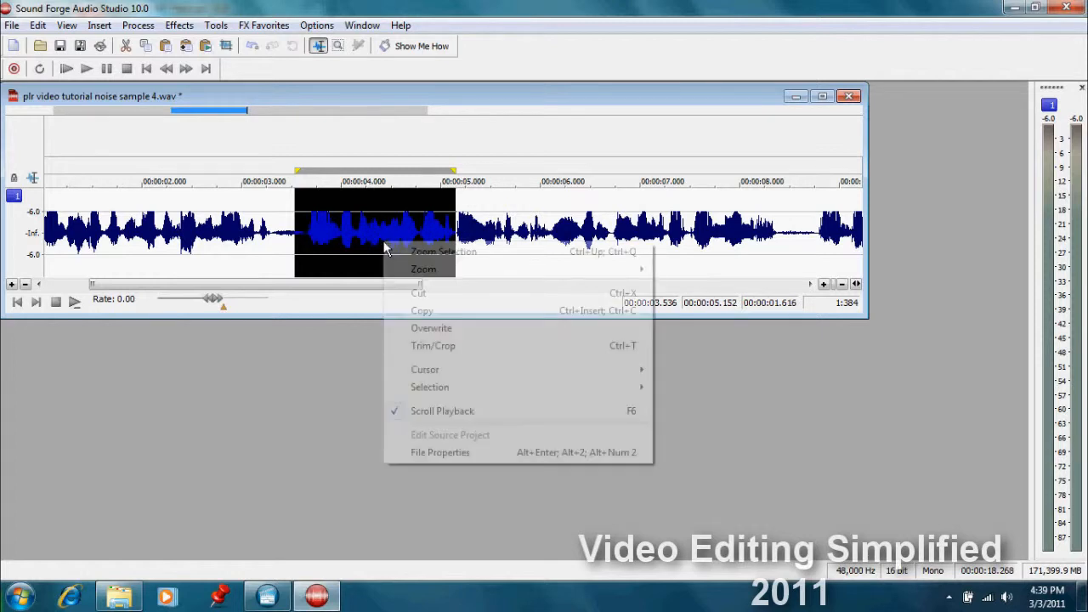
left_click(422, 311)
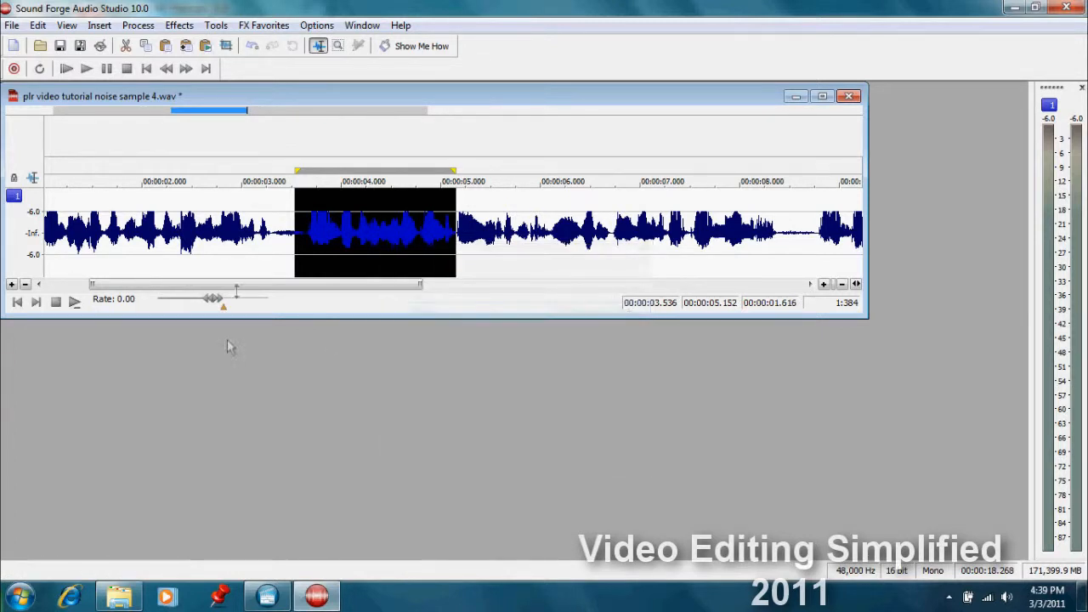
- Place the cursor at 00:00:02.312 as the insertion point and bring up the paste command for the copied audio
left_click(173, 242)
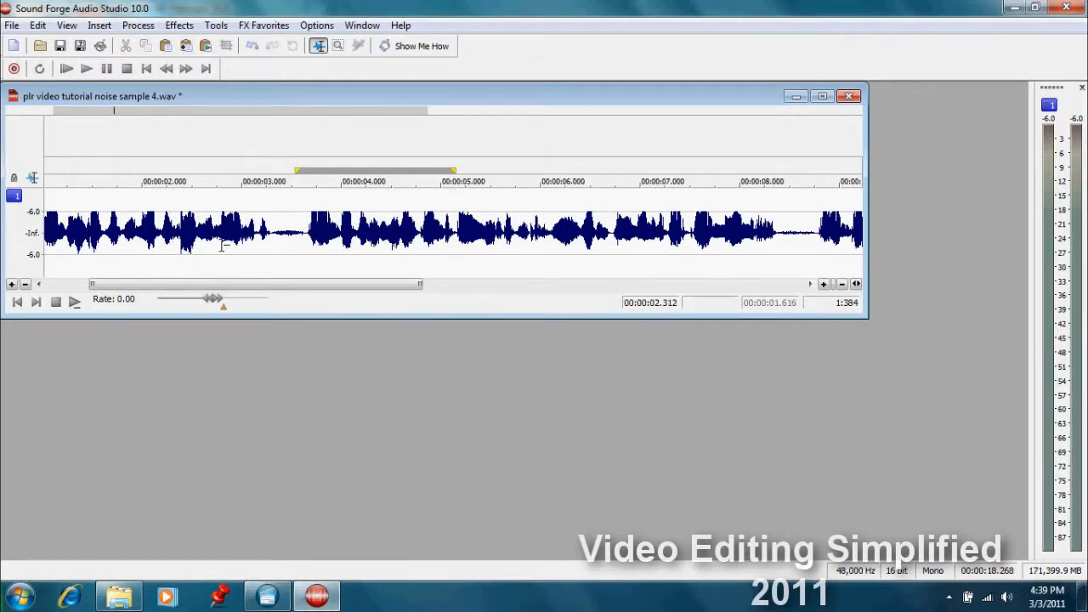
left_click(38, 26)
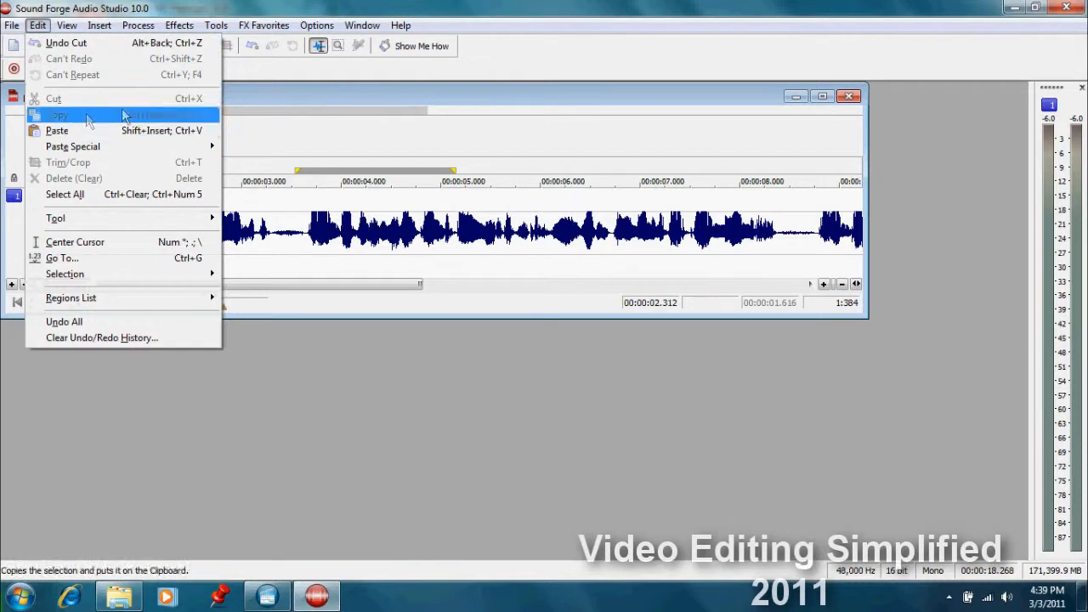